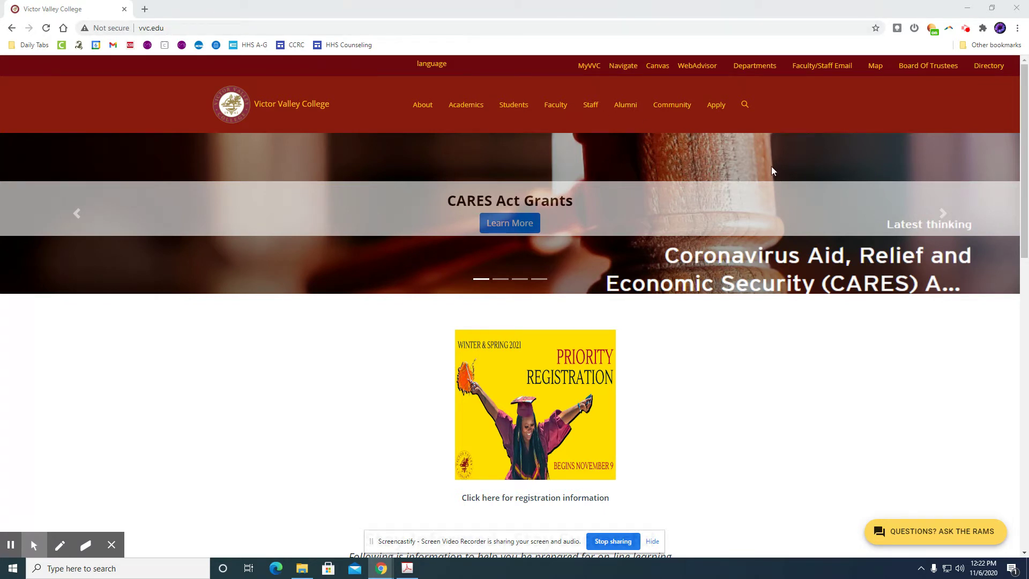
# Go to the college's Apply page and scroll through the Apply for Admission Online instructions
pyautogui.click(720, 110)
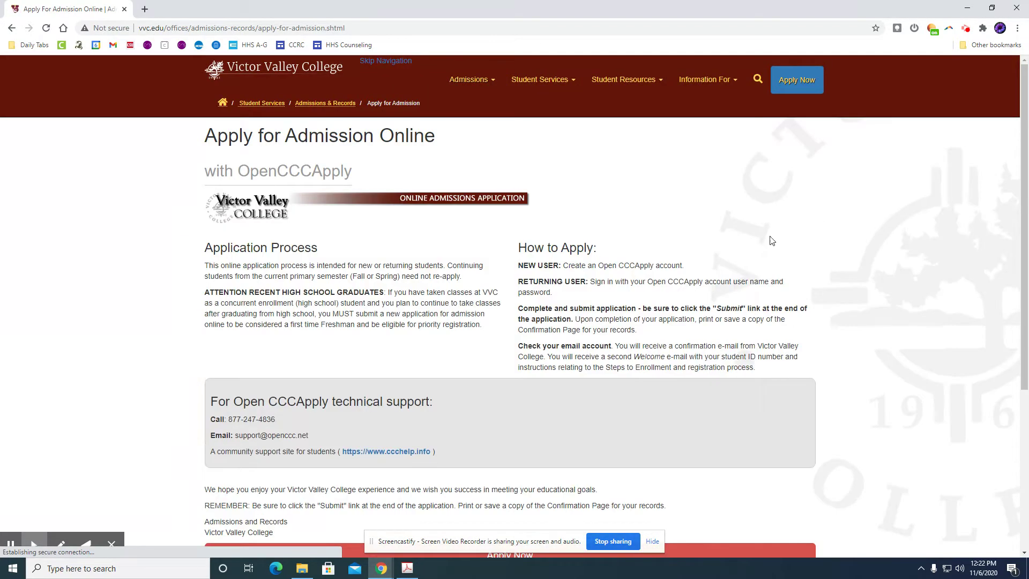
pyautogui.scroll(-4, 697, 263)
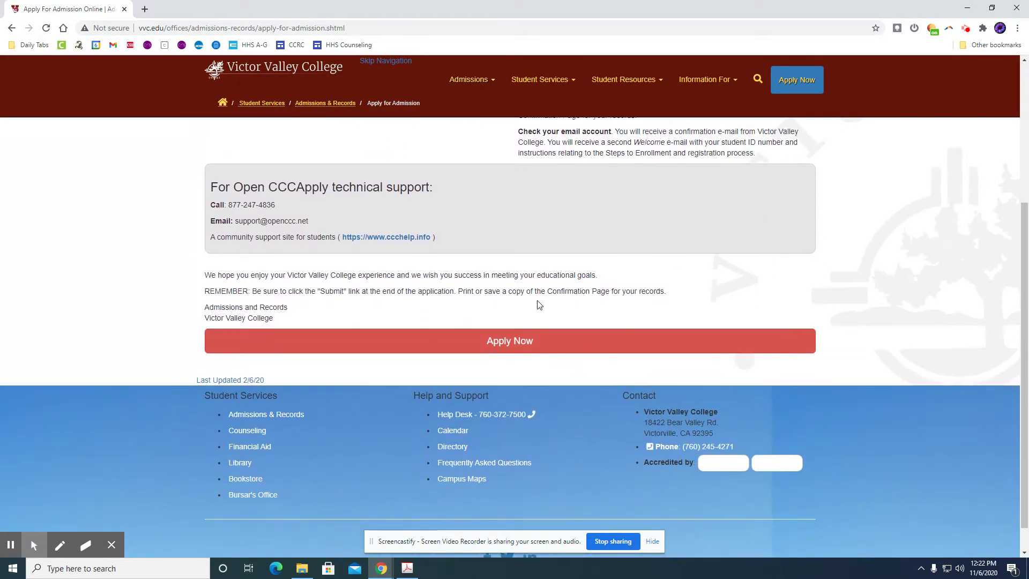
# Start the OpenCCC online application with Apply Now and choose Create an Account
pyautogui.click(494, 347)
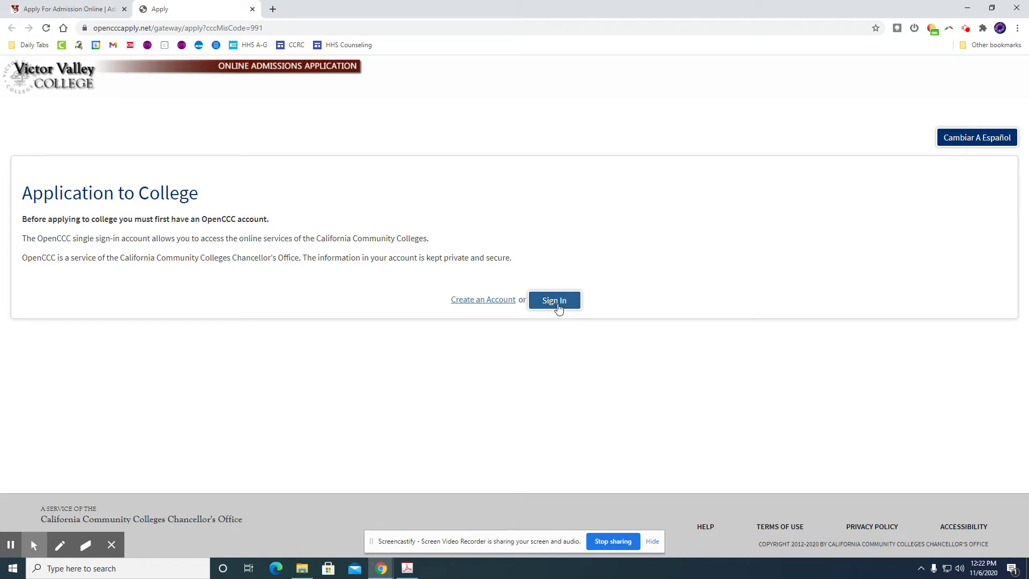
pyautogui.click(473, 304)
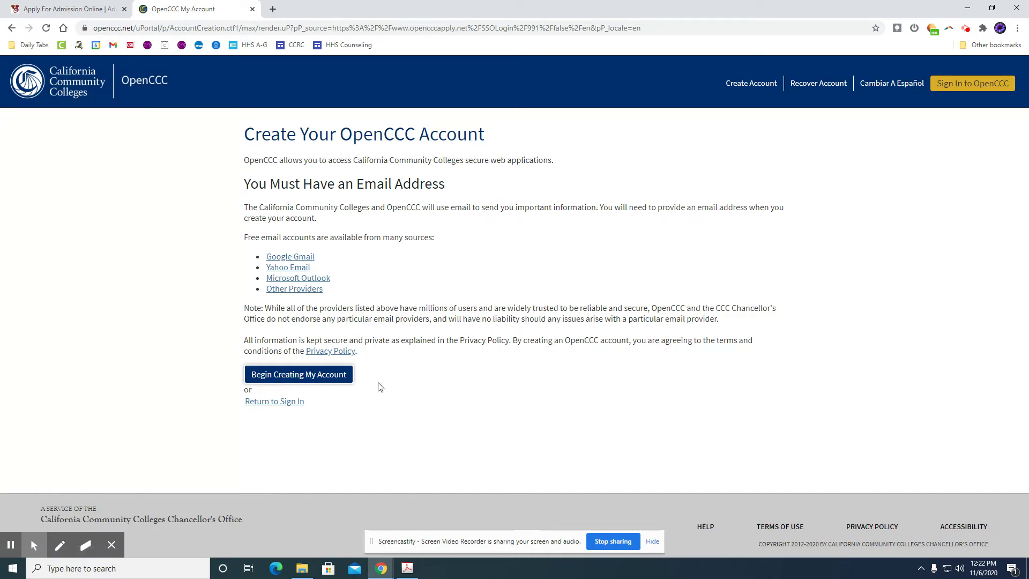
# Begin the account form and enter the student's legal first and last name
pyautogui.click(287, 377)
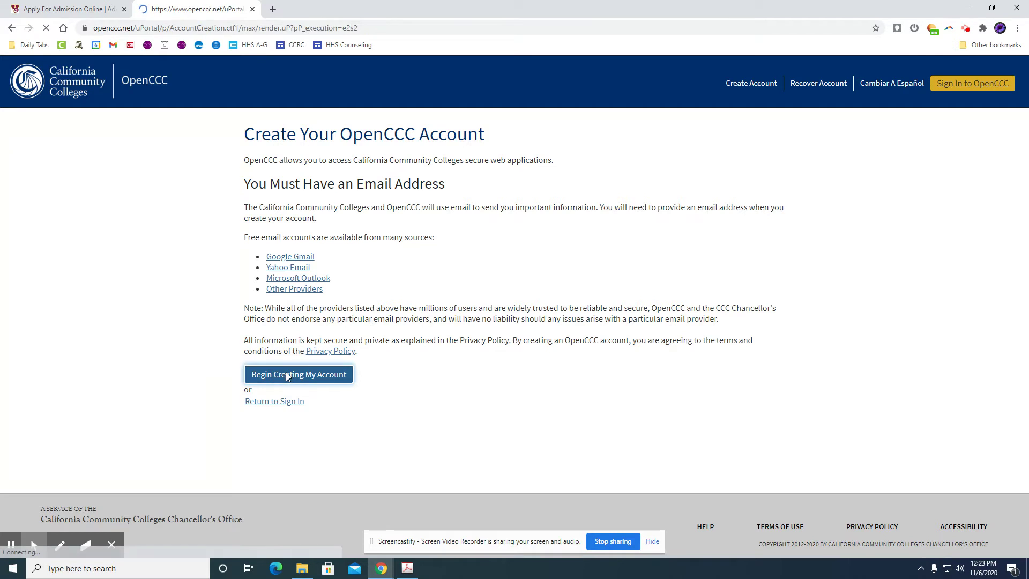
pyautogui.scroll(-2, 426, 215)
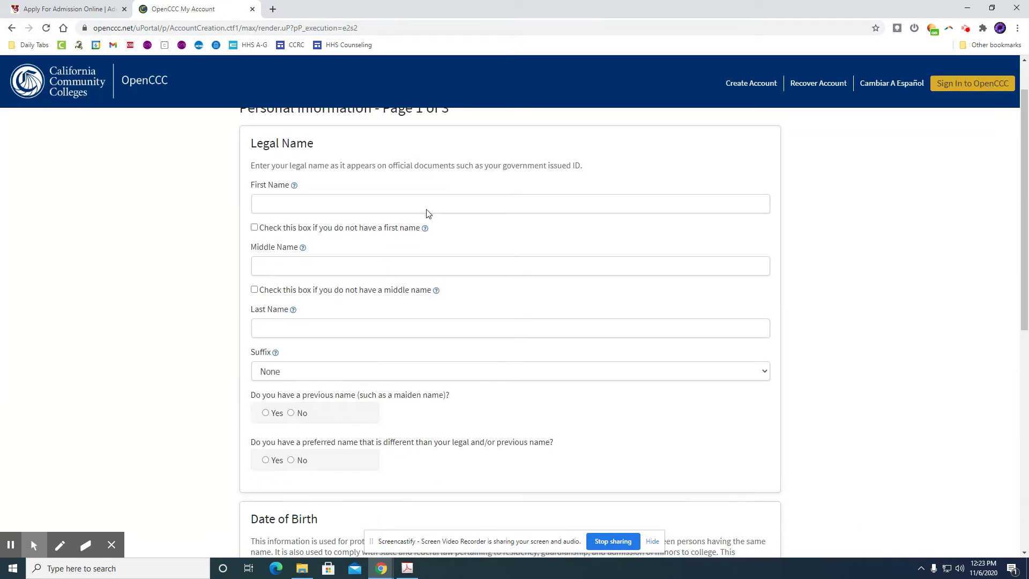
pyautogui.scroll(1, 426, 224)
pyautogui.click(436, 204)
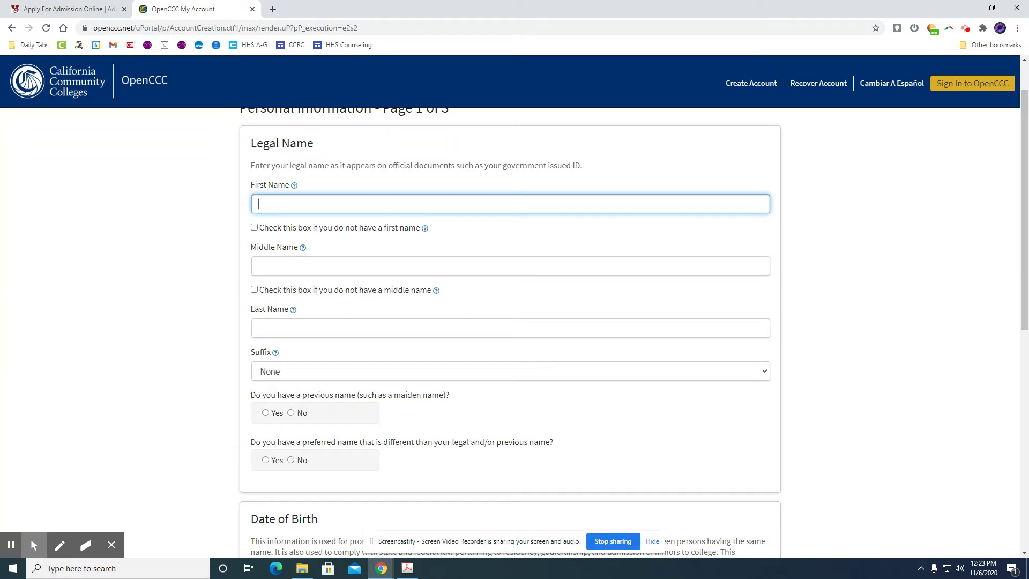
pyautogui.click(299, 260)
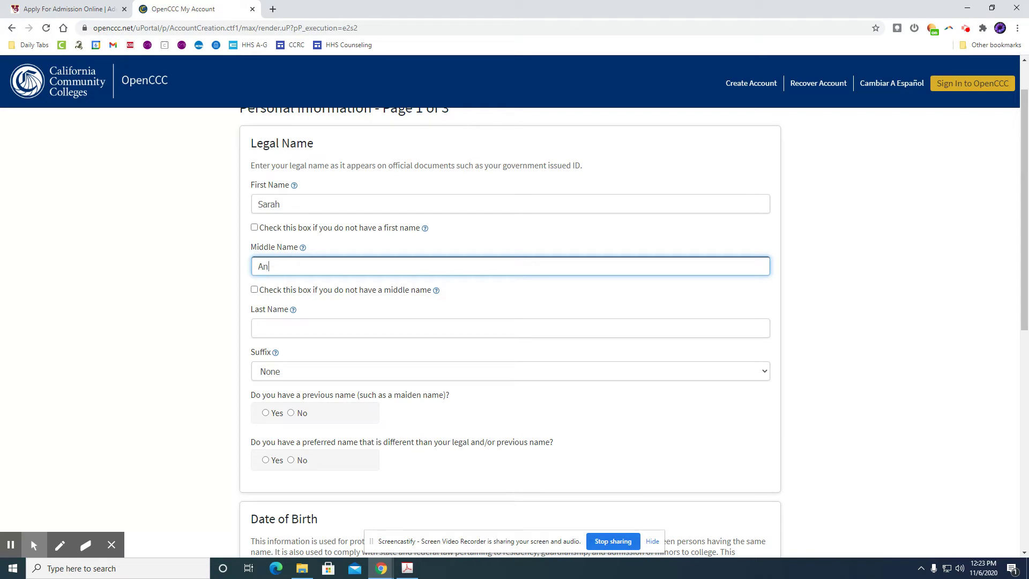
pyautogui.click(298, 325)
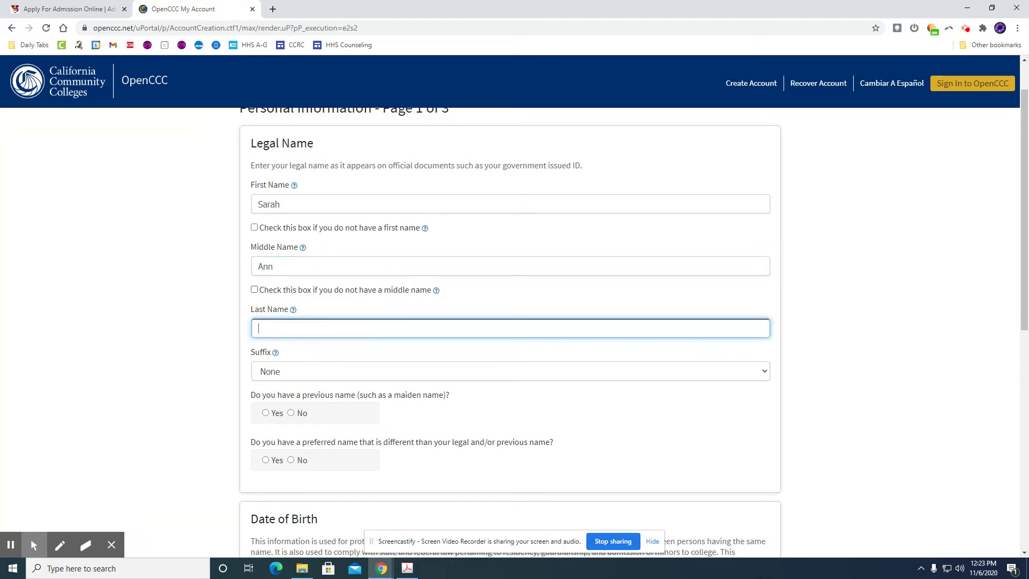
# Answer No to having a previous name
pyautogui.scroll(-1, 260, 281)
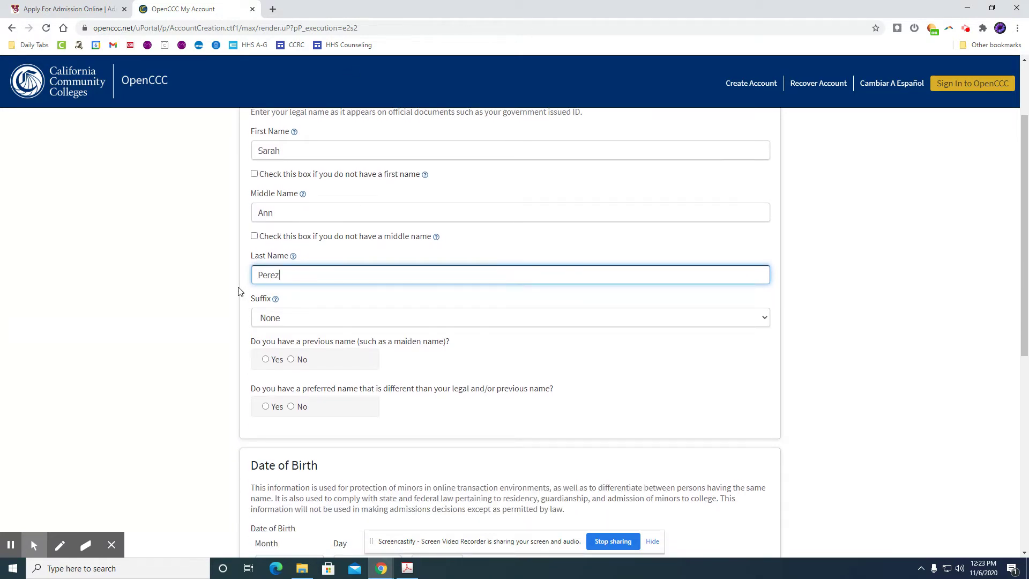
pyautogui.scroll(-1, 239, 291)
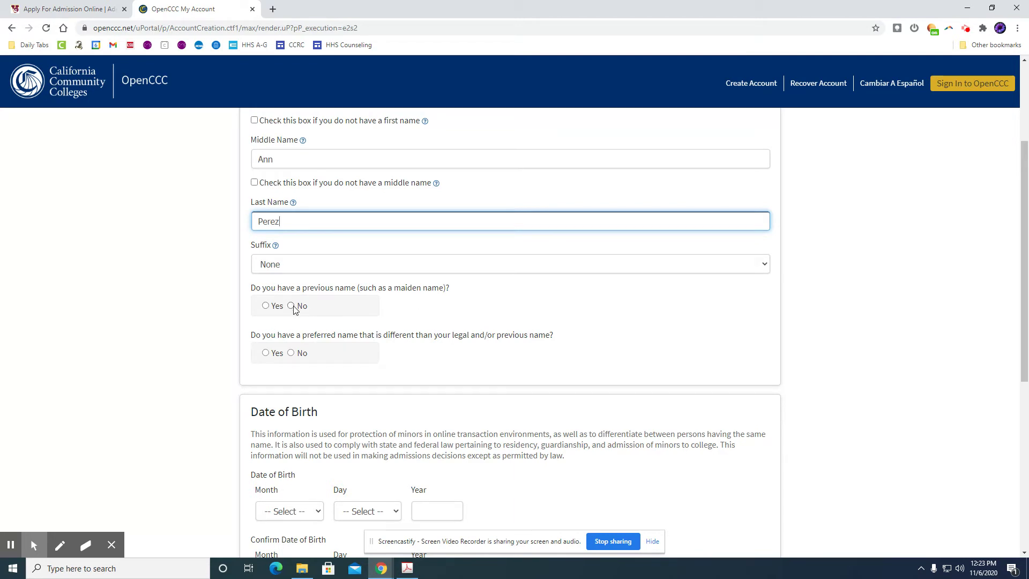
pyautogui.click(291, 306)
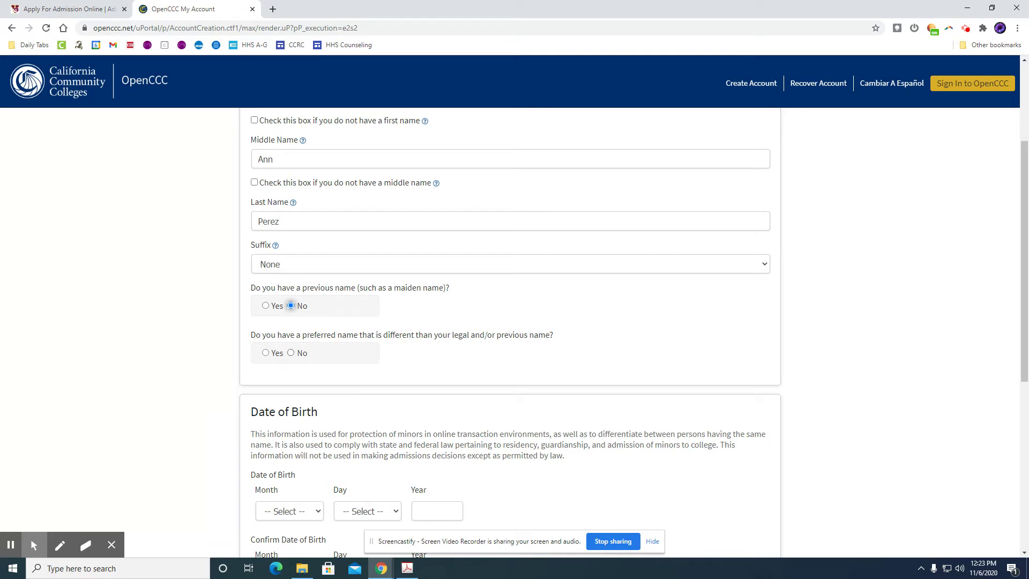
# Answer No to preferred name and enter a birth date of January 1, 2004
pyautogui.click(291, 352)
pyautogui.scroll(-1, 394, 353)
pyautogui.scroll(-2, 395, 352)
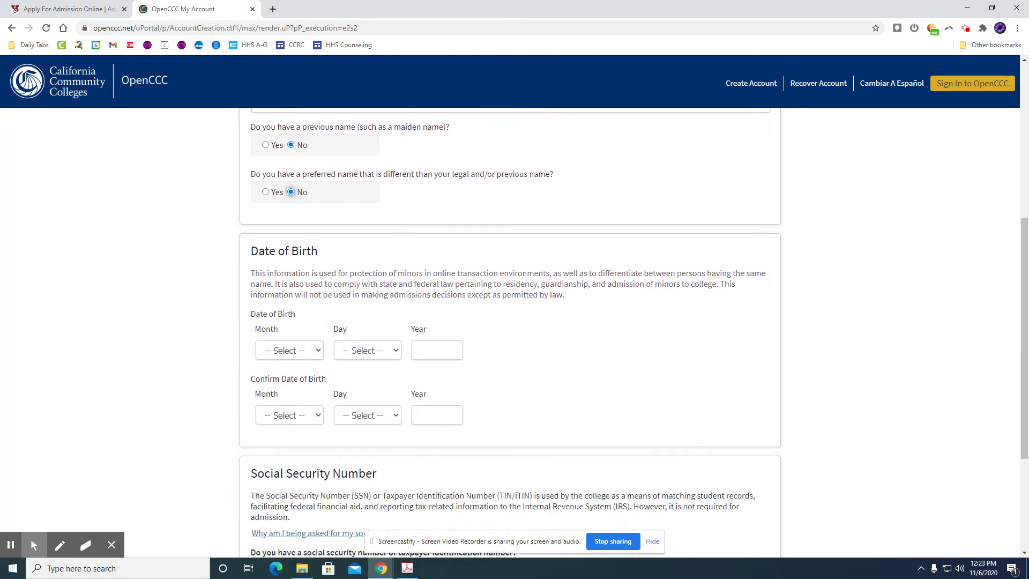
pyautogui.click(295, 354)
pyautogui.click(280, 377)
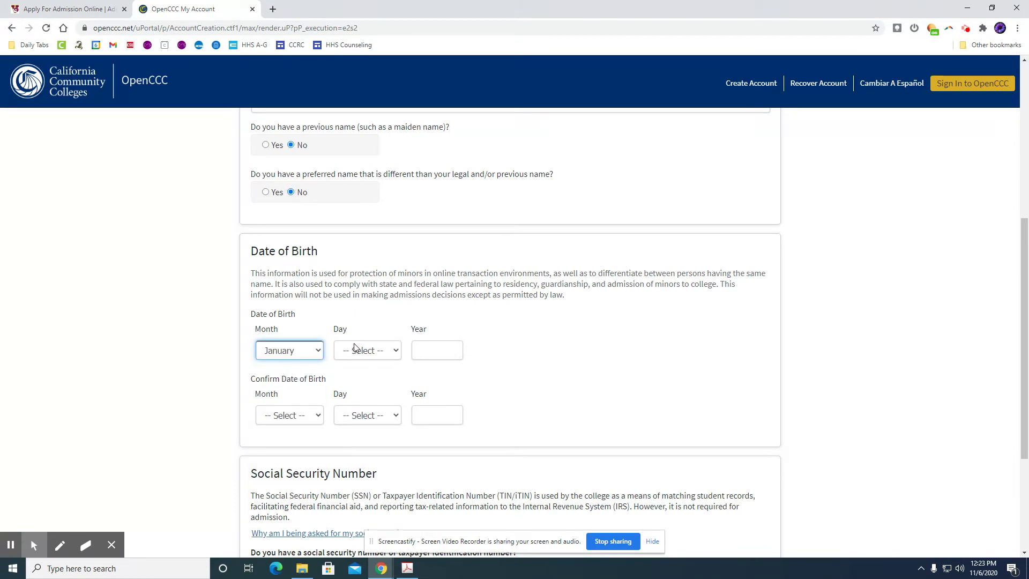
pyautogui.click(355, 350)
pyautogui.click(350, 140)
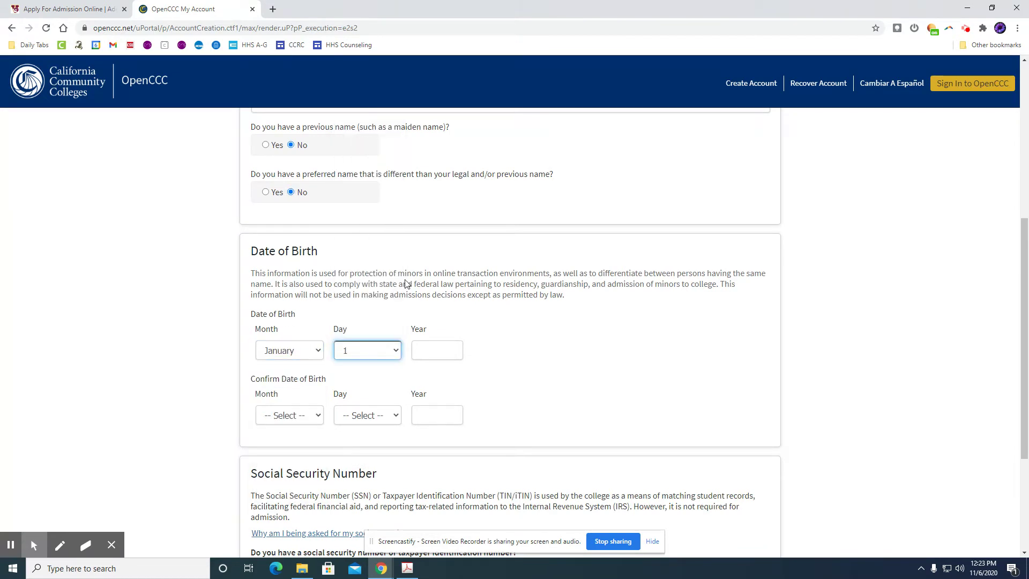
pyautogui.click(430, 348)
pyautogui.write('2004')
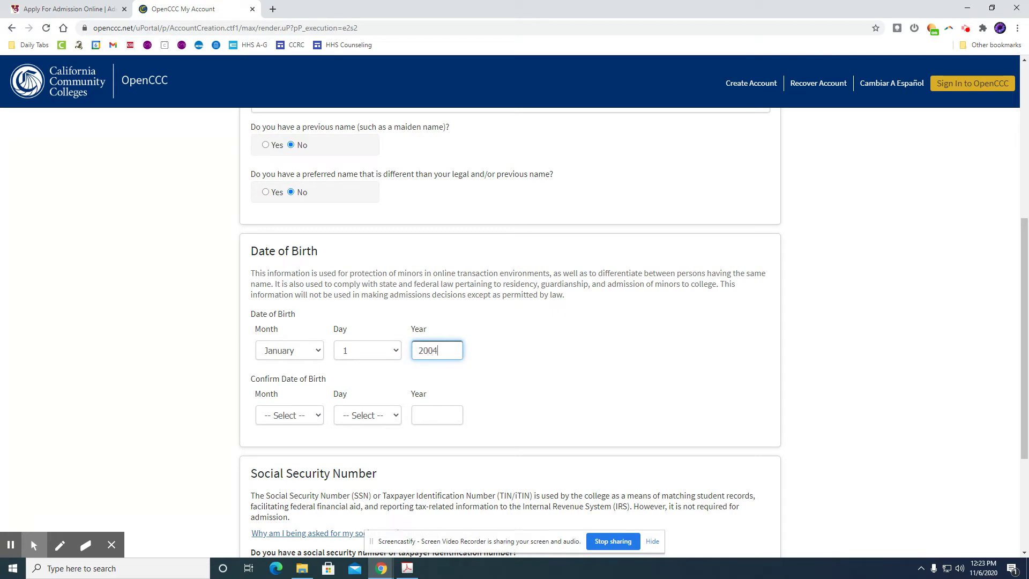
# Confirm the date of birth as January 1, 2004
pyautogui.click(296, 420)
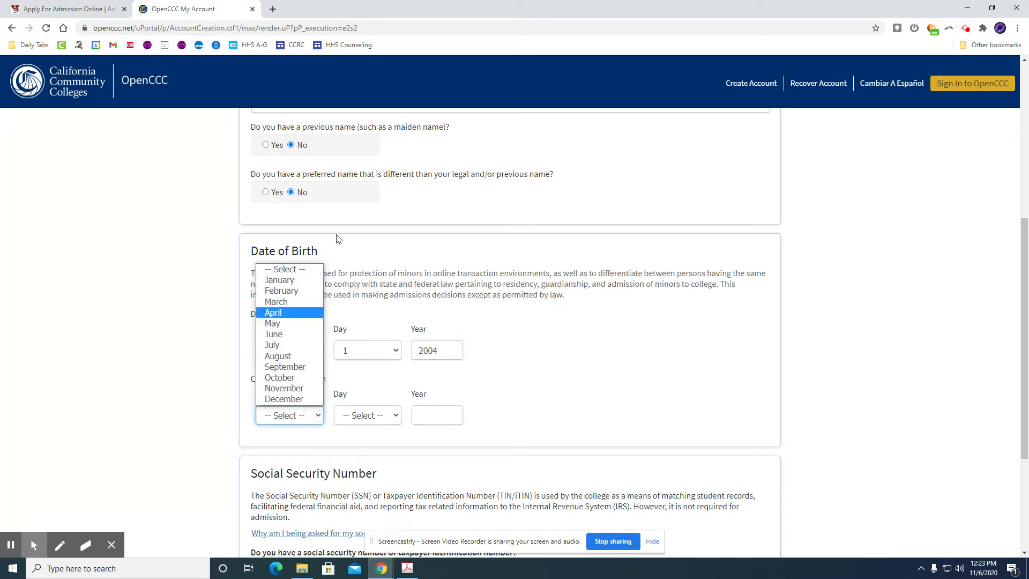
pyautogui.click(305, 285)
pyautogui.click(369, 415)
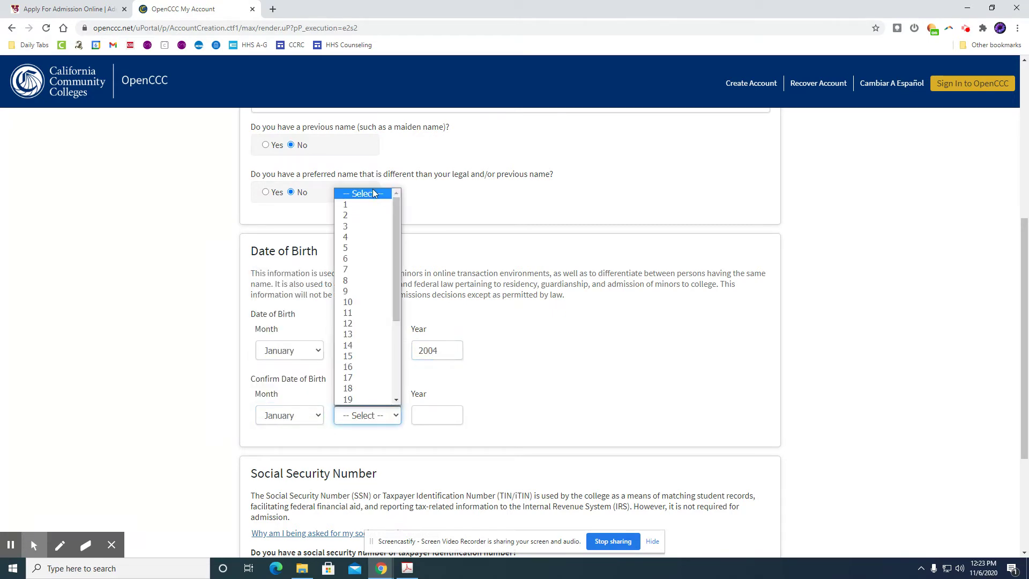
pyautogui.click(373, 204)
pyautogui.click(437, 415)
pyautogui.write('20')
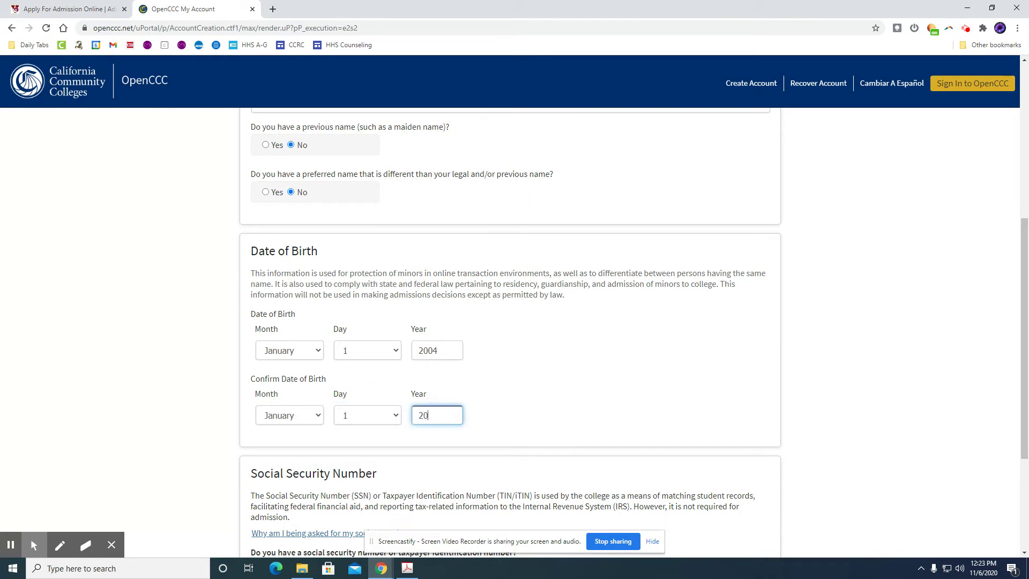
pyautogui.write('04')
pyautogui.scroll(-4, 475, 331)
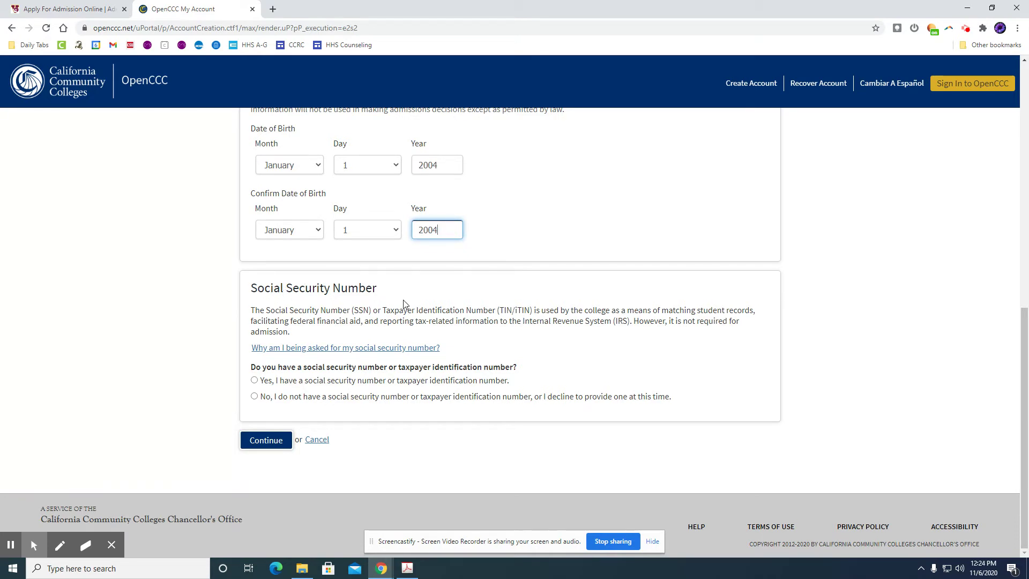
# Answer No to the social security number, tick the no-number exception, and continue to page 2
pyautogui.click(254, 380)
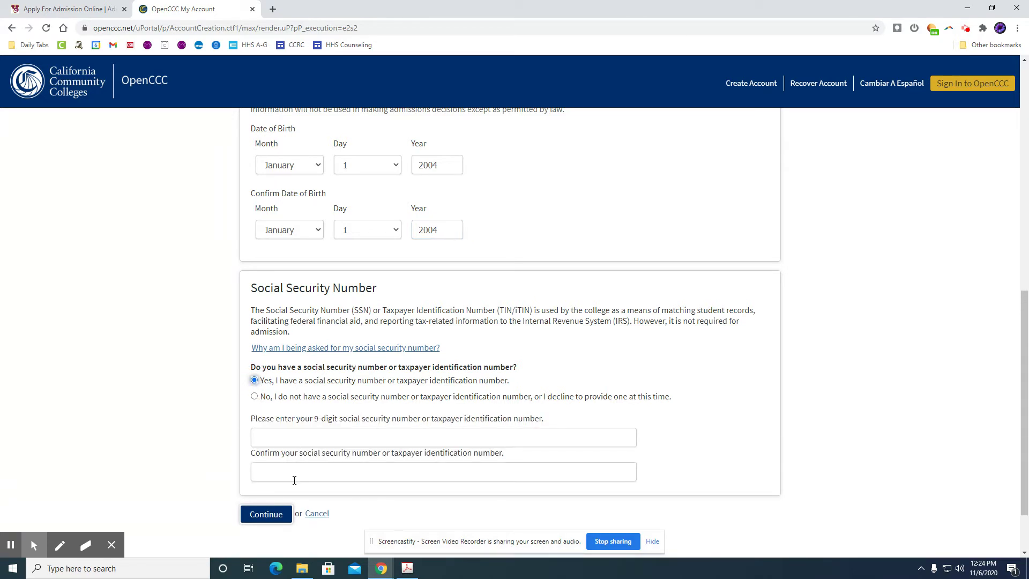
pyautogui.click(254, 396)
pyautogui.scroll(-3, 409, 386)
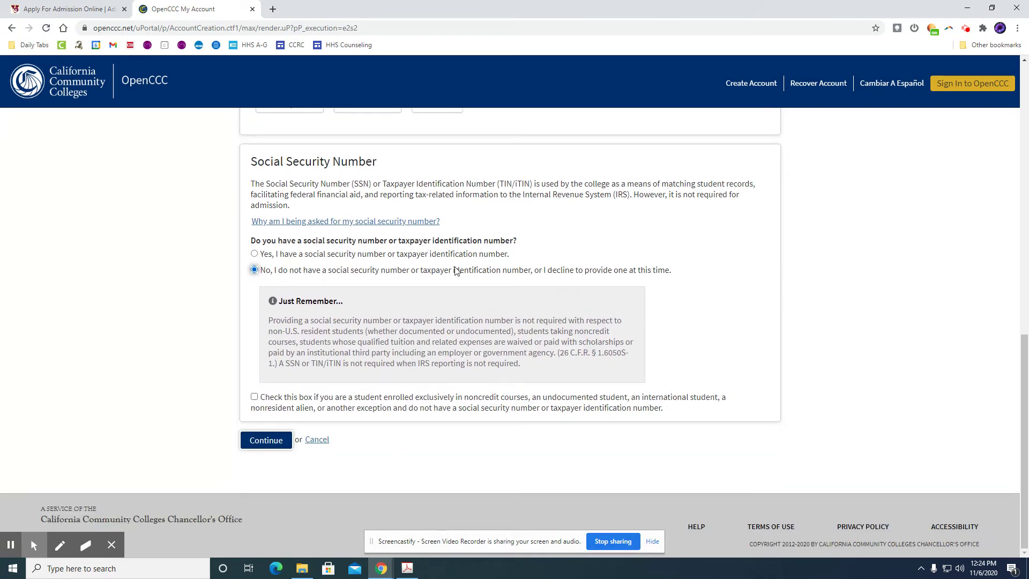
pyautogui.click(255, 398)
pyautogui.click(276, 449)
# Enter the contact e-mail address and repeat it in the confirmation field
pyautogui.click(259, 445)
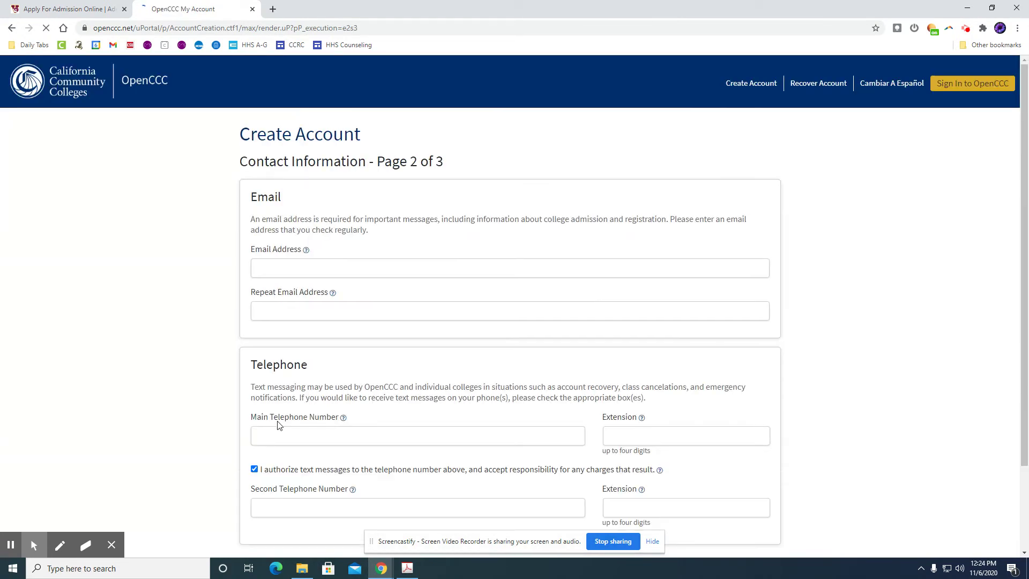
pyautogui.scroll(-1, 287, 231)
pyautogui.scroll(1, 289, 258)
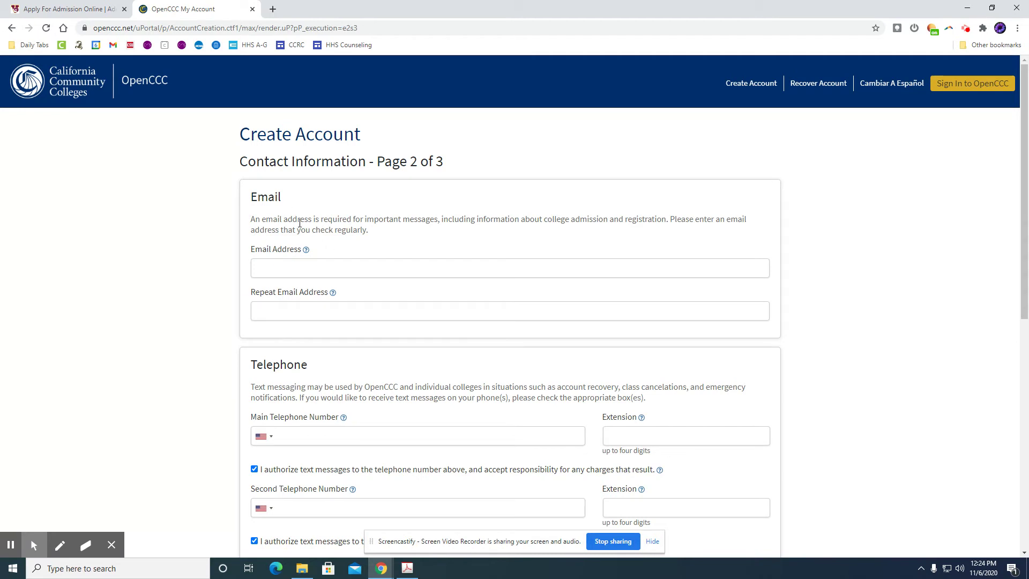
pyautogui.click(310, 266)
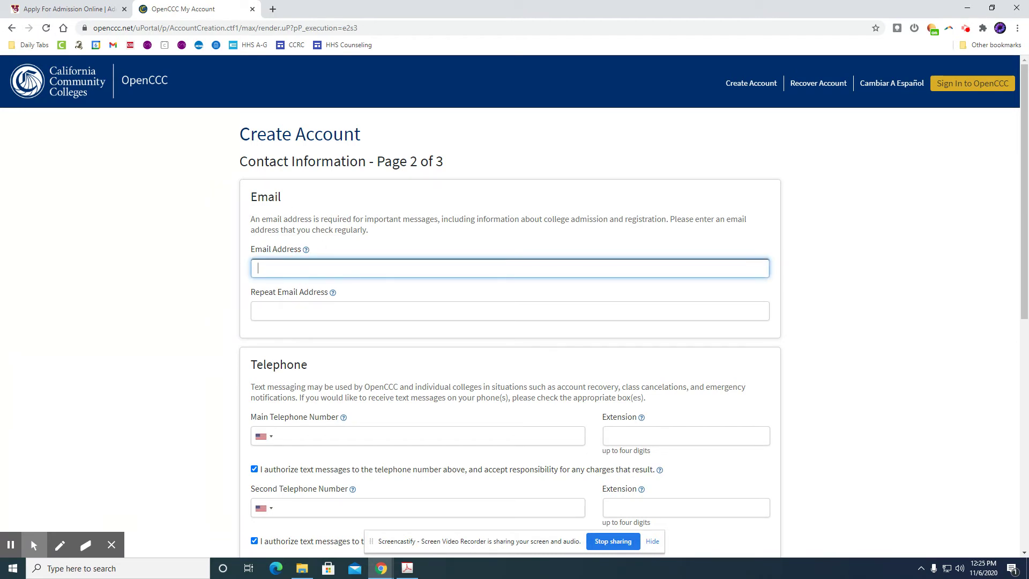
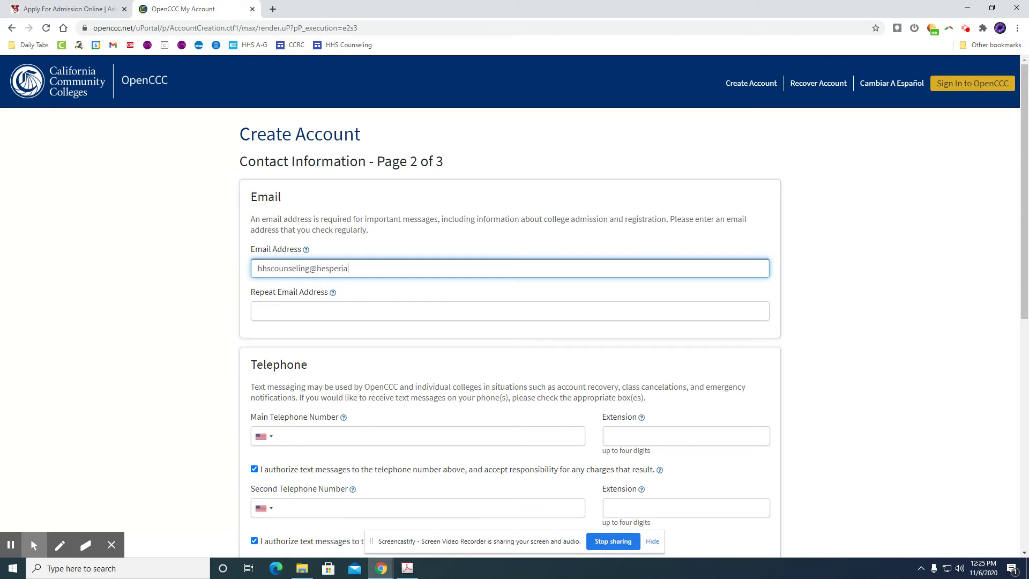
pyautogui.press('Tab')
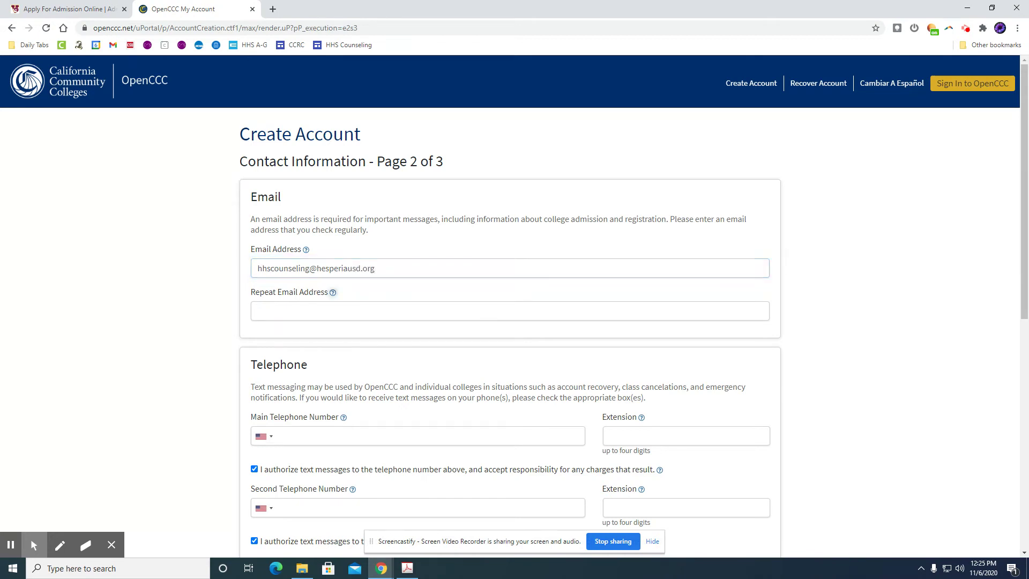
pyautogui.press('Tab')
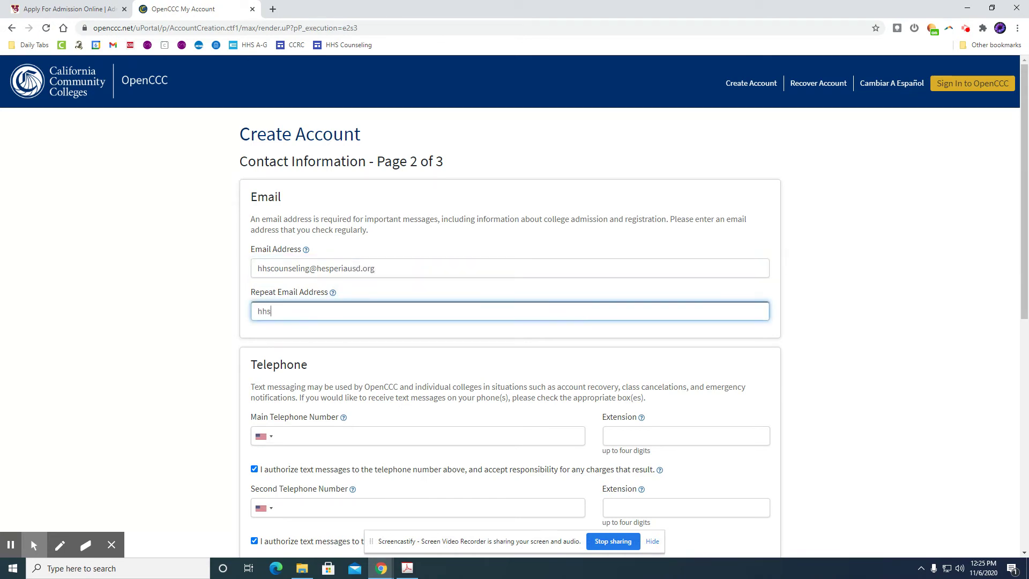
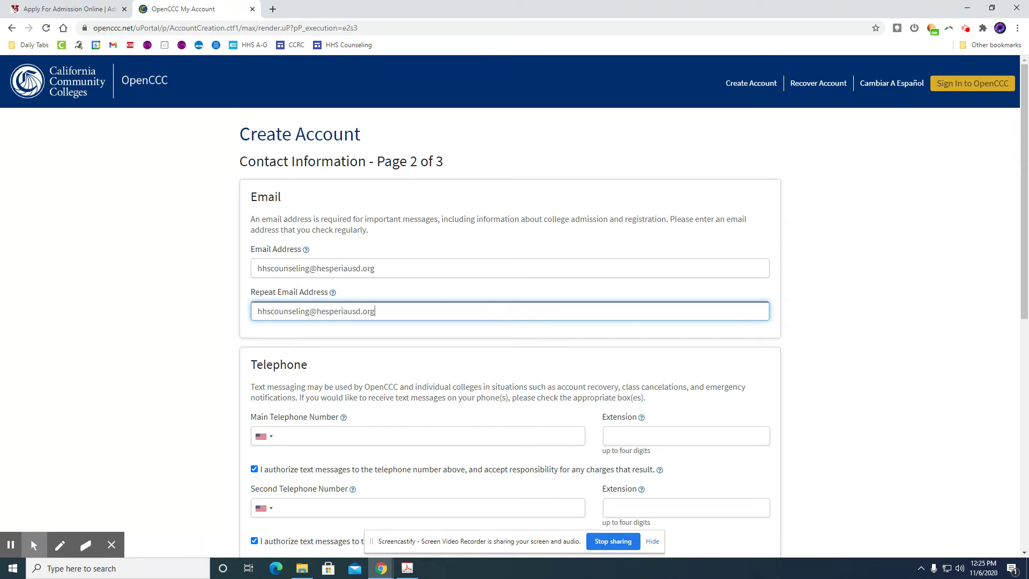
# Enter the main telephone number and bring up the parent/guardian permanent address guidance
pyautogui.scroll(-3, 386, 362)
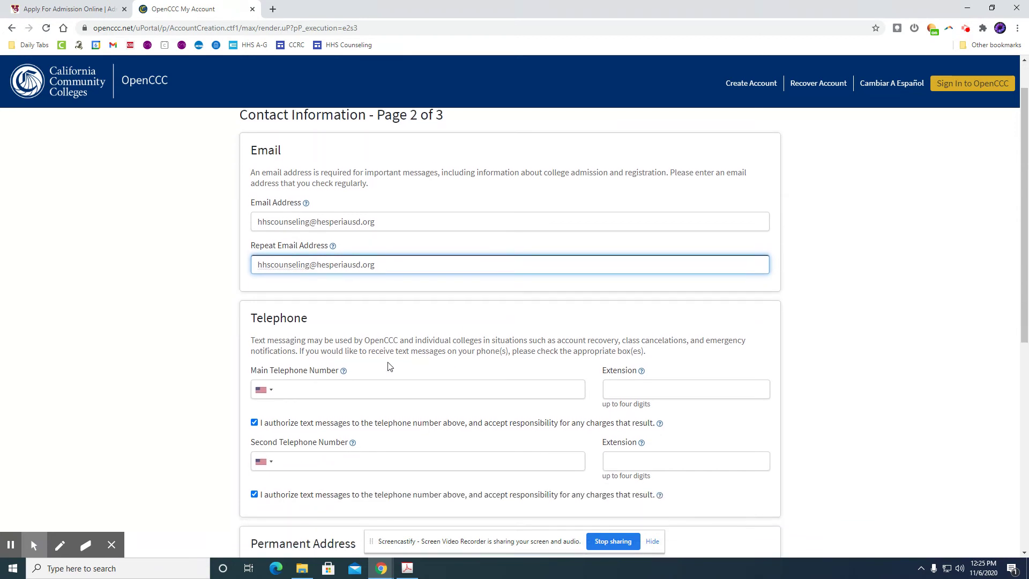
pyautogui.scroll(-1, 366, 326)
pyautogui.click(362, 218)
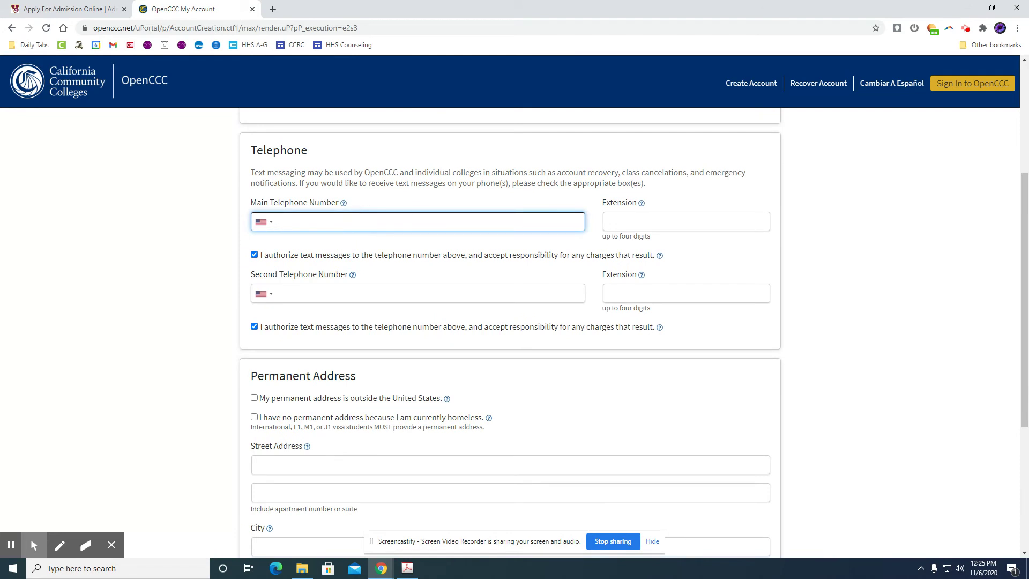
pyautogui.click(183, 284)
pyautogui.scroll(-3, 202, 285)
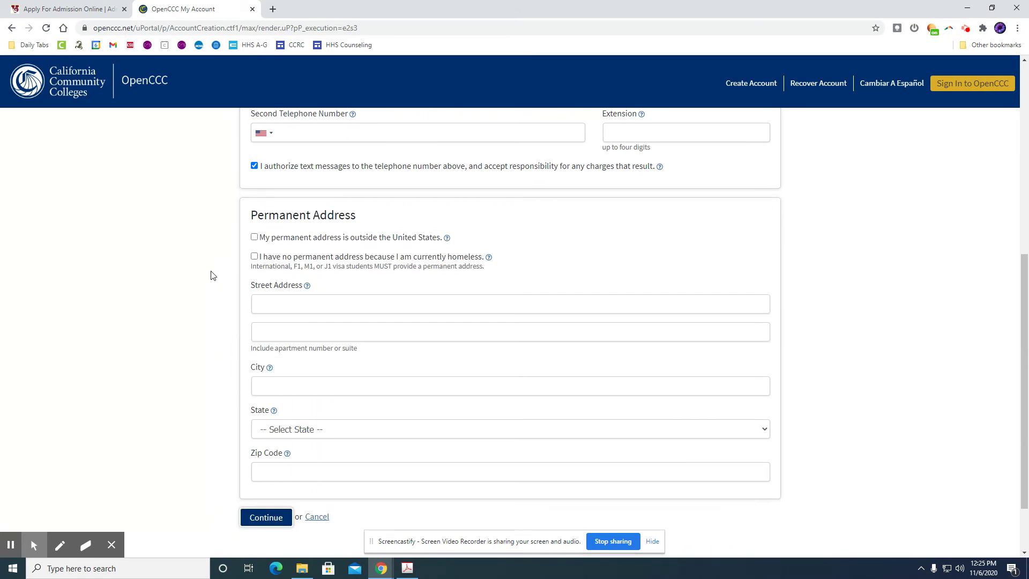
pyautogui.scroll(-1, 211, 275)
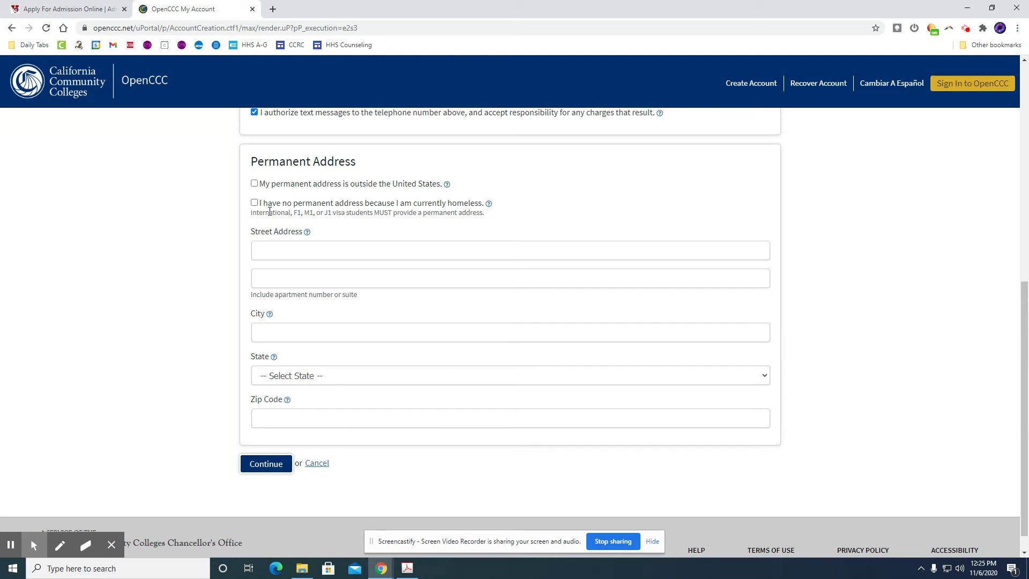
pyautogui.click(286, 250)
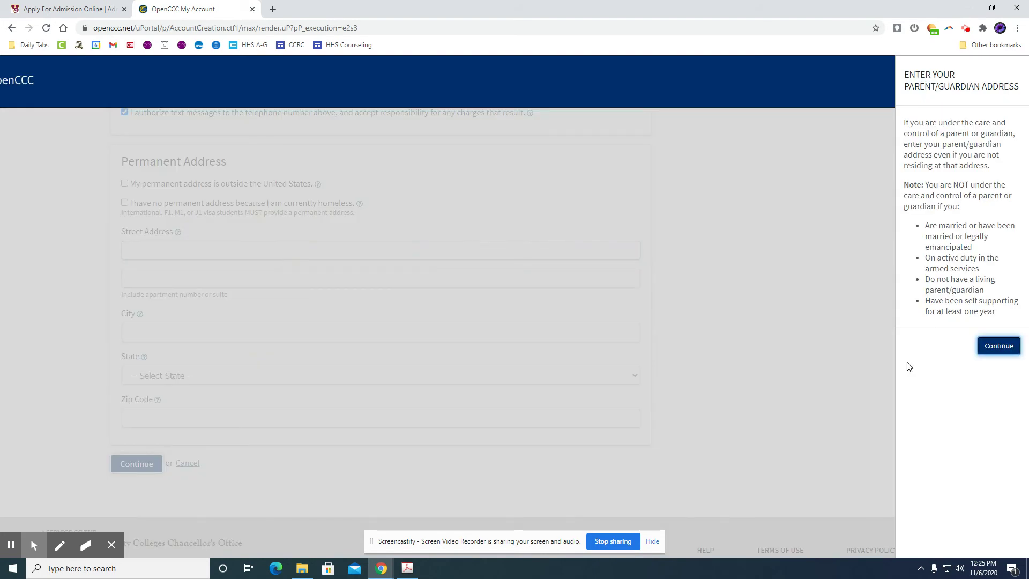
# Fill in the permanent street address, city, state California and zip code, then continue to page 3
pyautogui.click(991, 347)
pyautogui.click(292, 251)
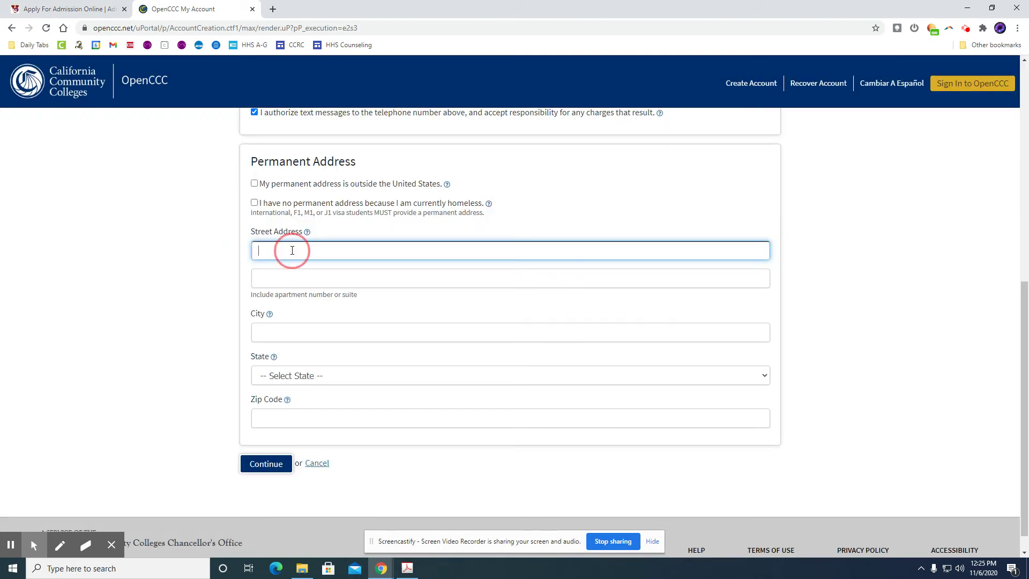
pyautogui.press('Tab')
pyautogui.press('Tab')
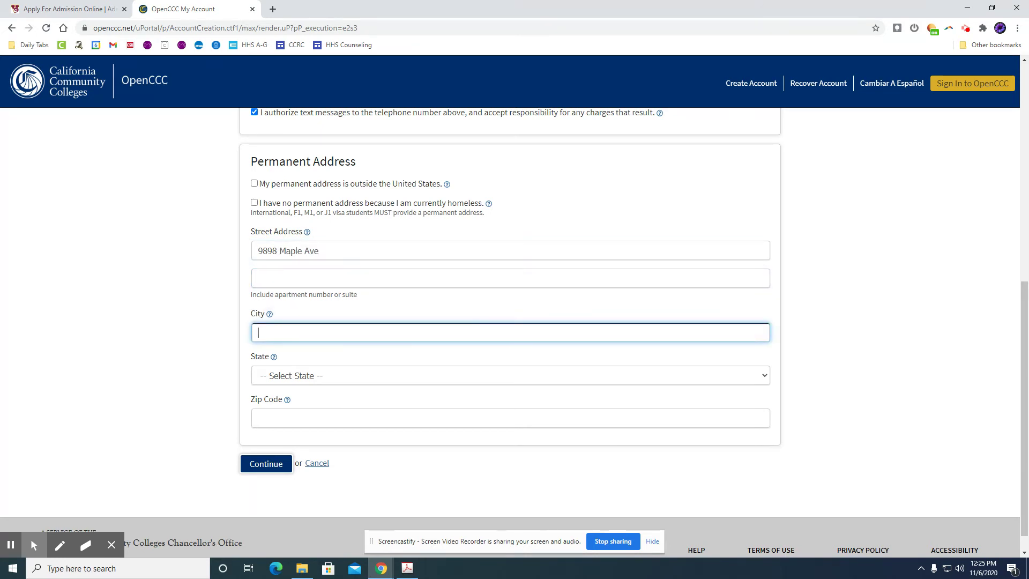
pyautogui.write('Hesperia')
pyautogui.press('Tab')
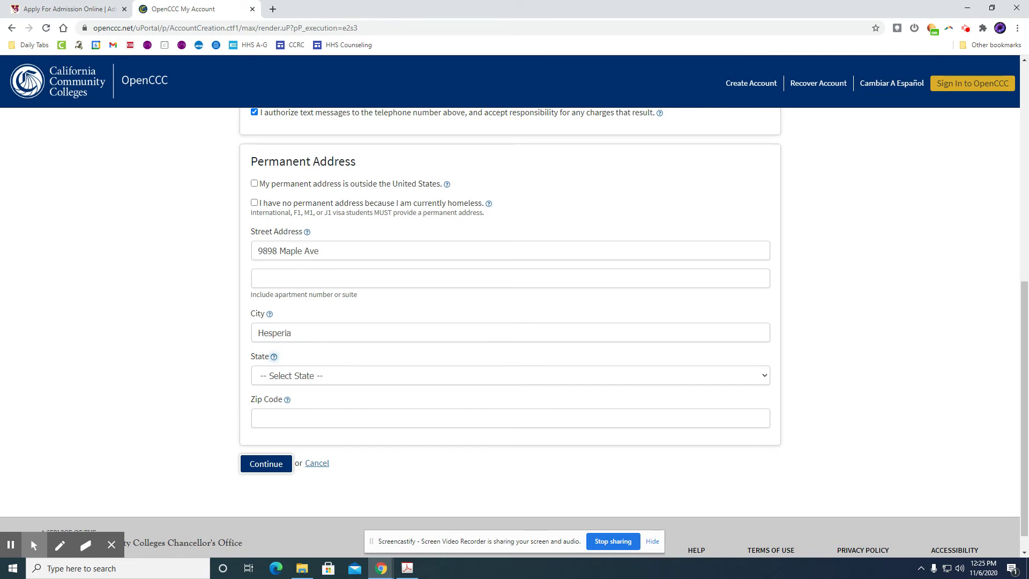
pyautogui.press('Tab')
pyautogui.press('c')
pyautogui.press('Tab')
pyautogui.press('Tab')
pyautogui.write('92')
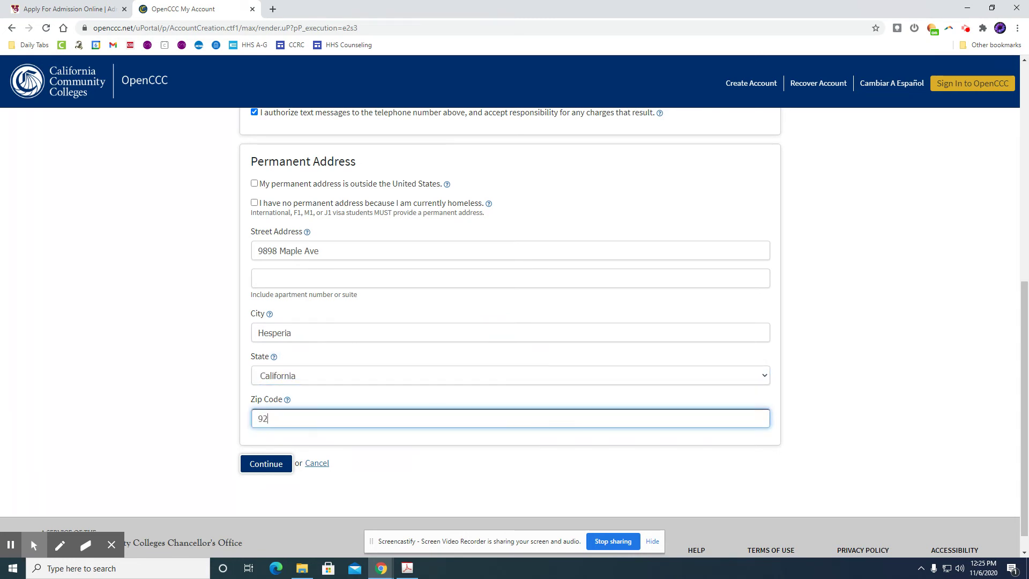
pyautogui.write('345')
pyautogui.click(256, 464)
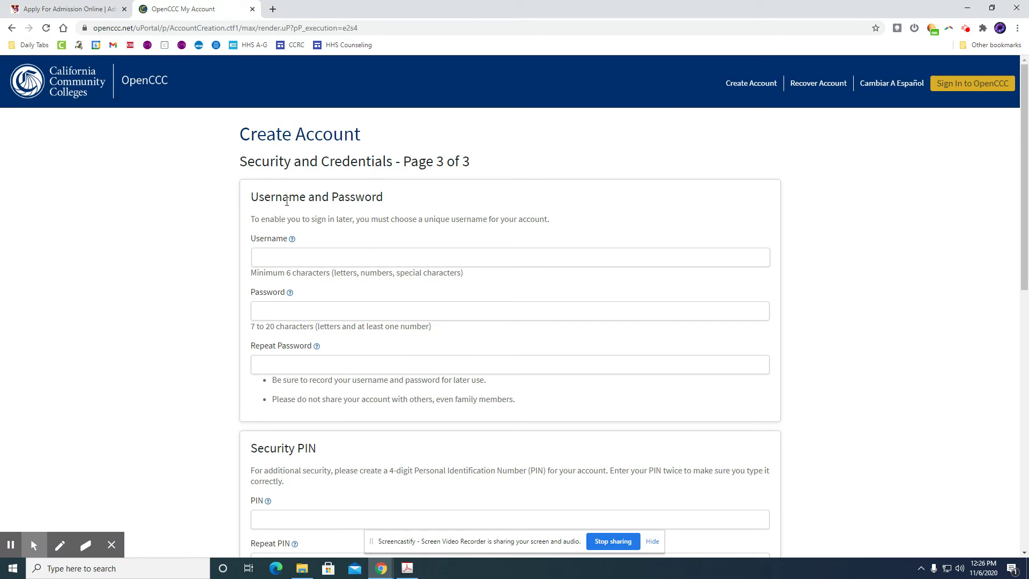
# Enter an available username and type the account password in both password fields
pyautogui.click(306, 259)
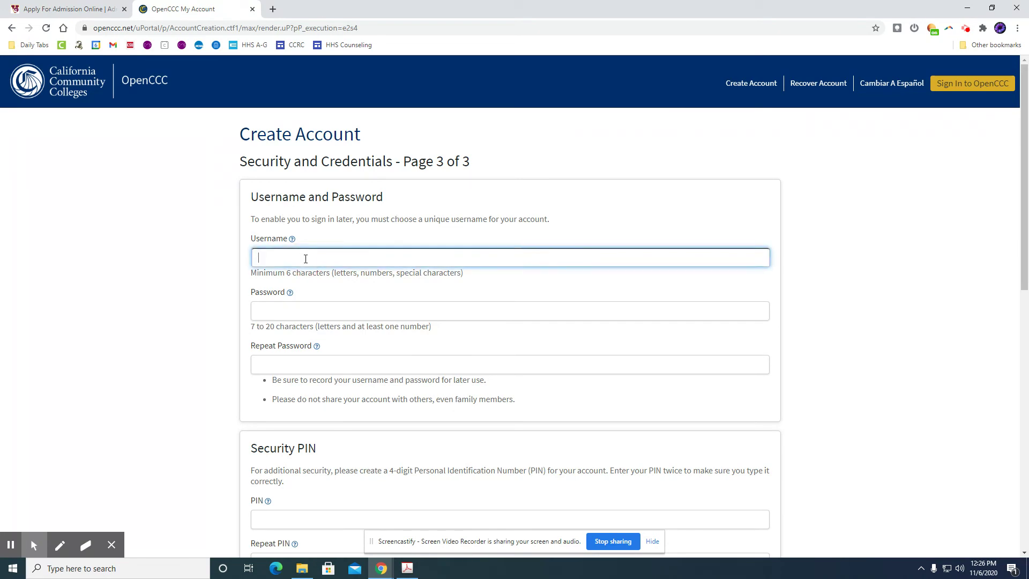
pyautogui.write('hhscounseling')
pyautogui.click(323, 309)
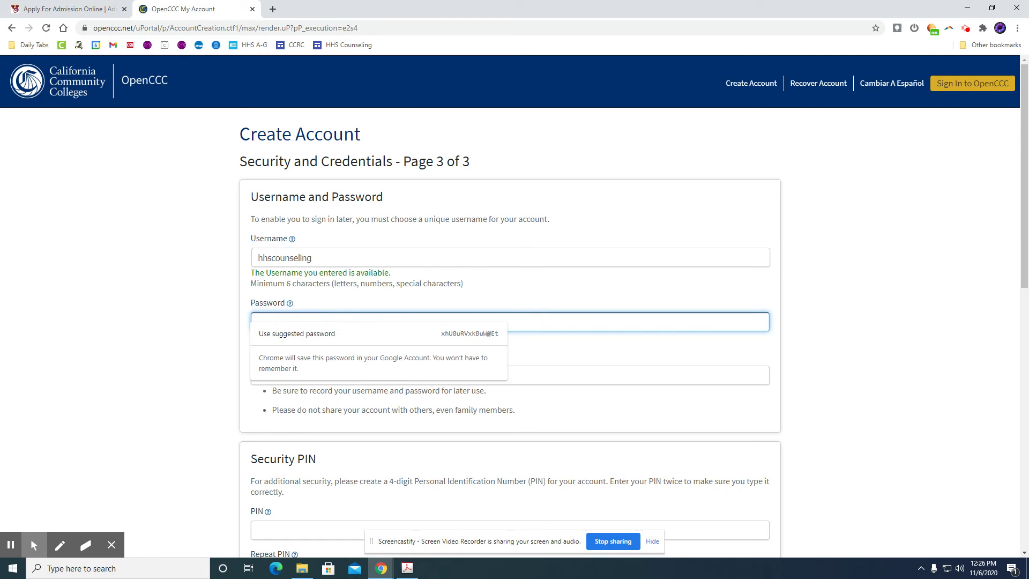
pyautogui.write('•••••')
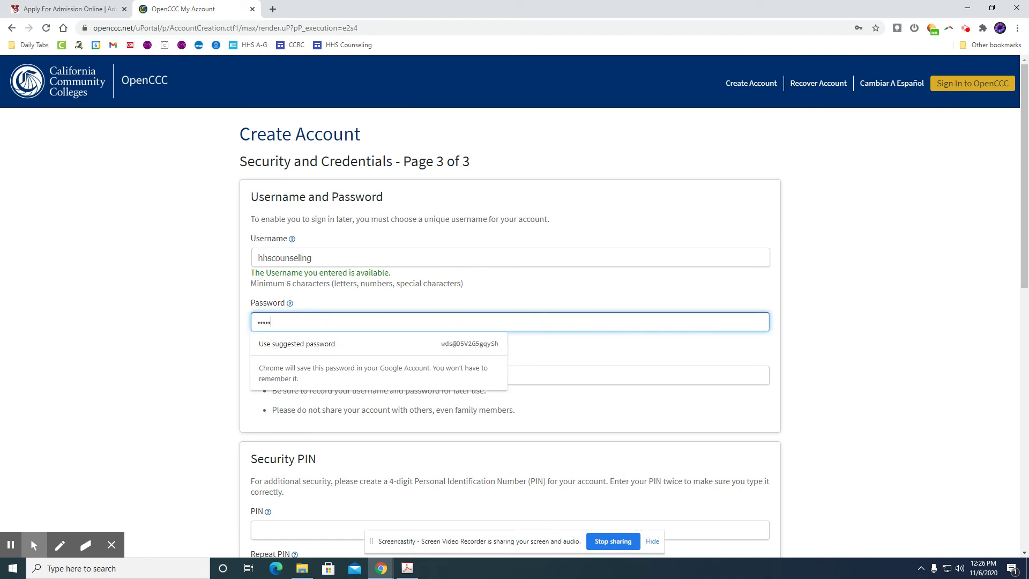
pyautogui.write('••')
pyautogui.press('Tab')
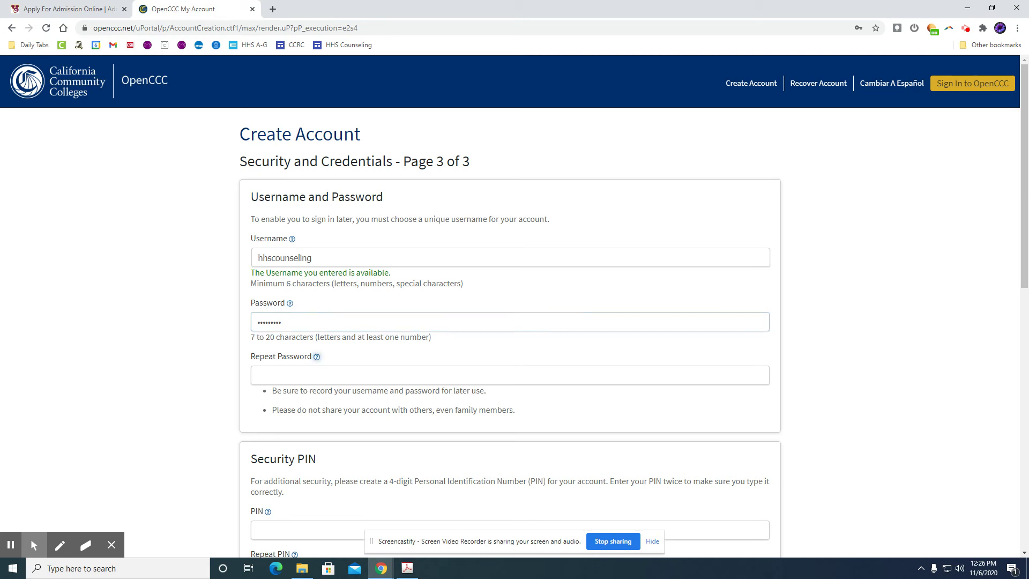
pyautogui.press('Tab')
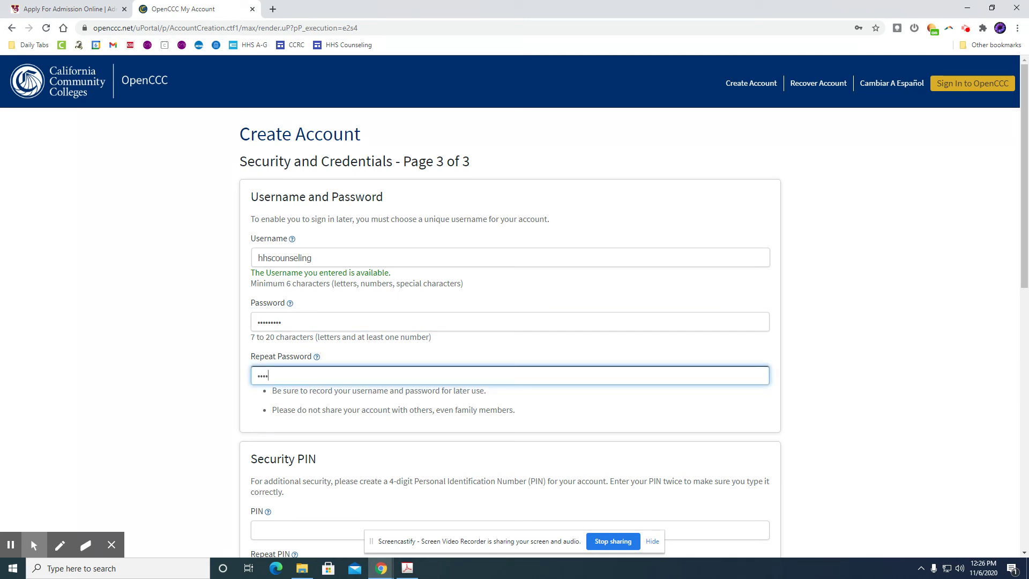
pyautogui.scroll(-5, 333, 317)
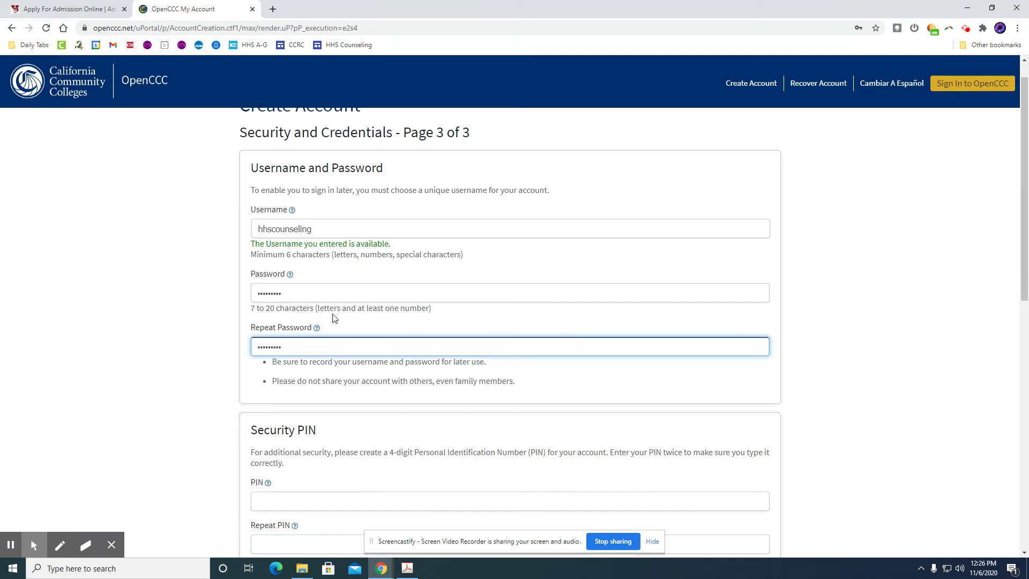
# Enter a 4-digit security PIN, clearing the too-short PIN error, and repeat it in Repeat PIN
pyautogui.click(280, 260)
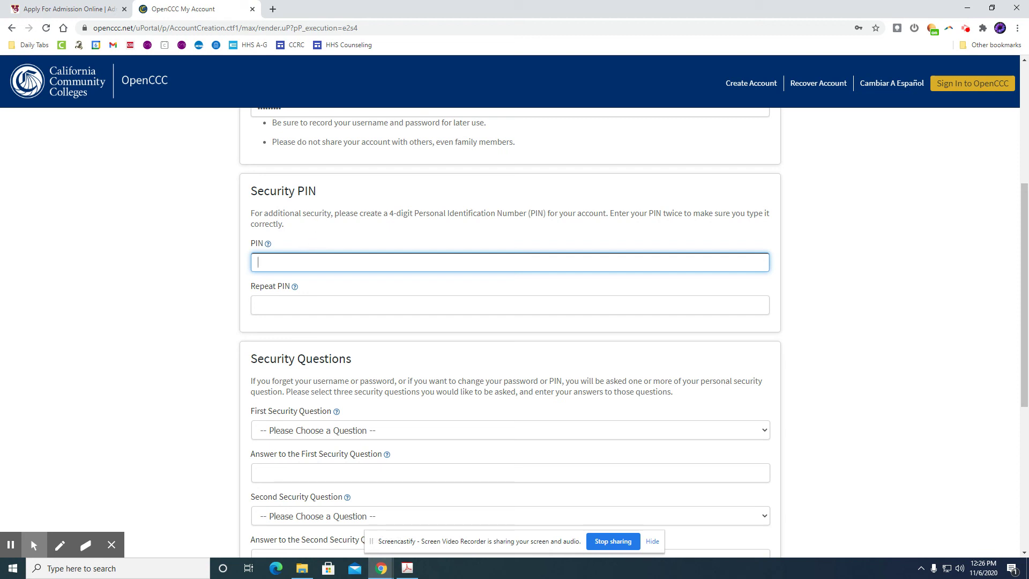
pyautogui.write('1')
pyautogui.press('Return')
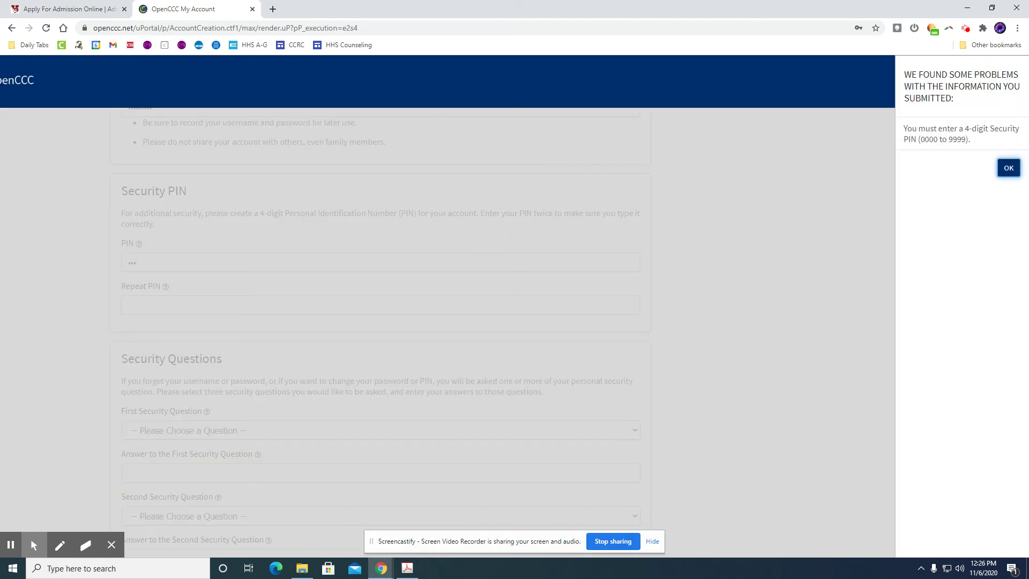
pyautogui.click(1009, 167)
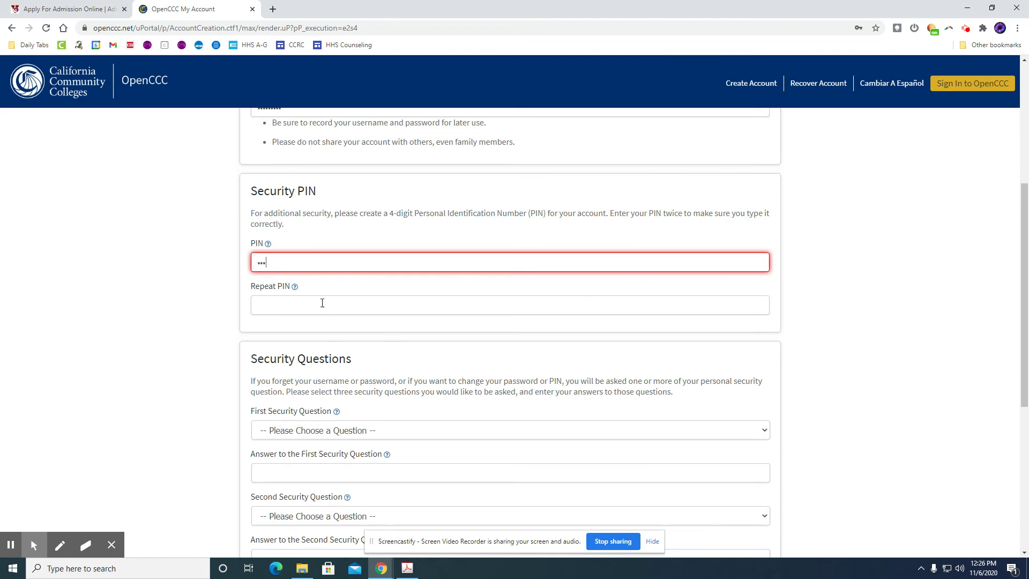
pyautogui.click(319, 267)
pyautogui.click(278, 301)
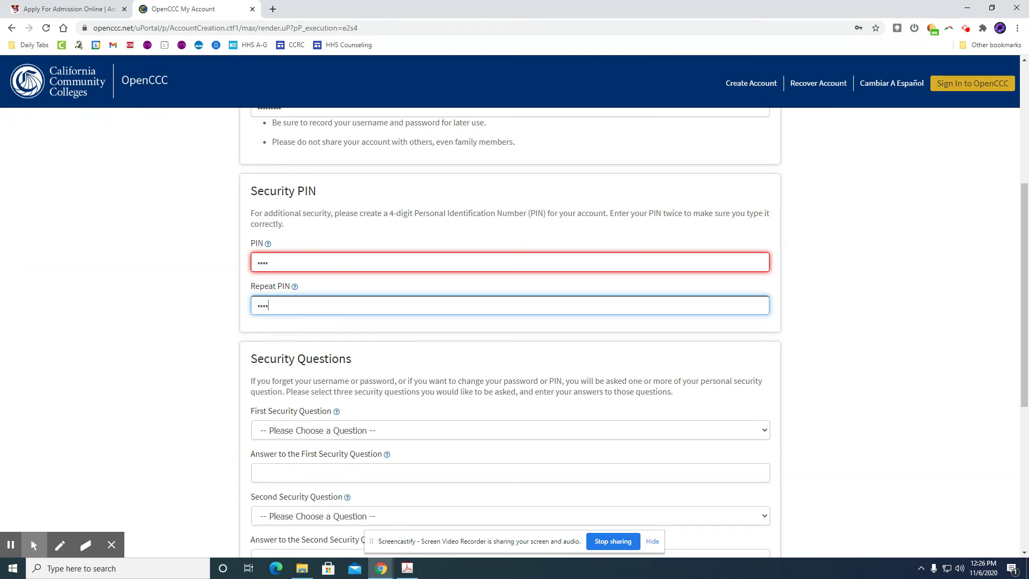
pyautogui.click(185, 268)
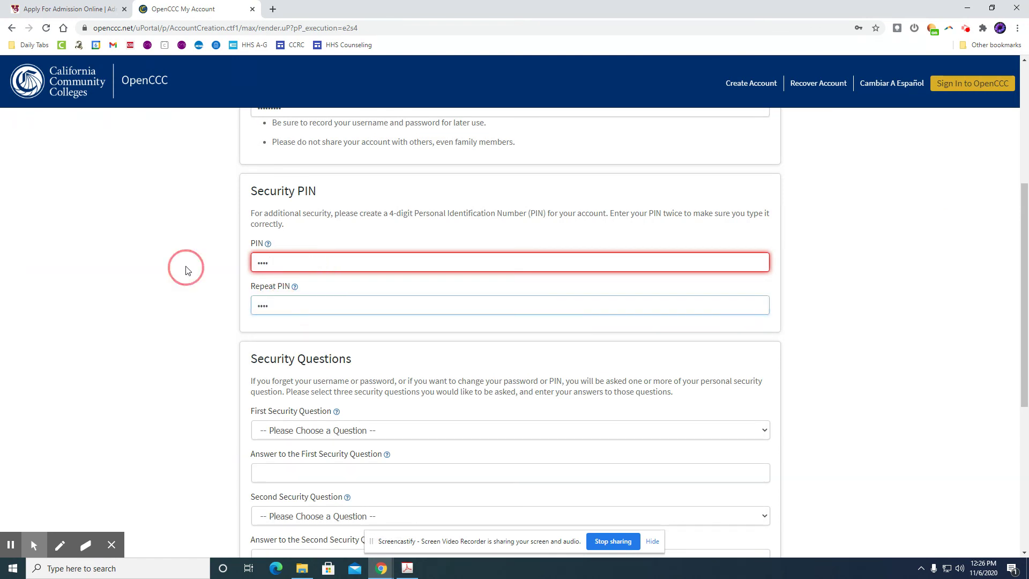
pyautogui.click(315, 257)
pyautogui.scroll(1, 466, 239)
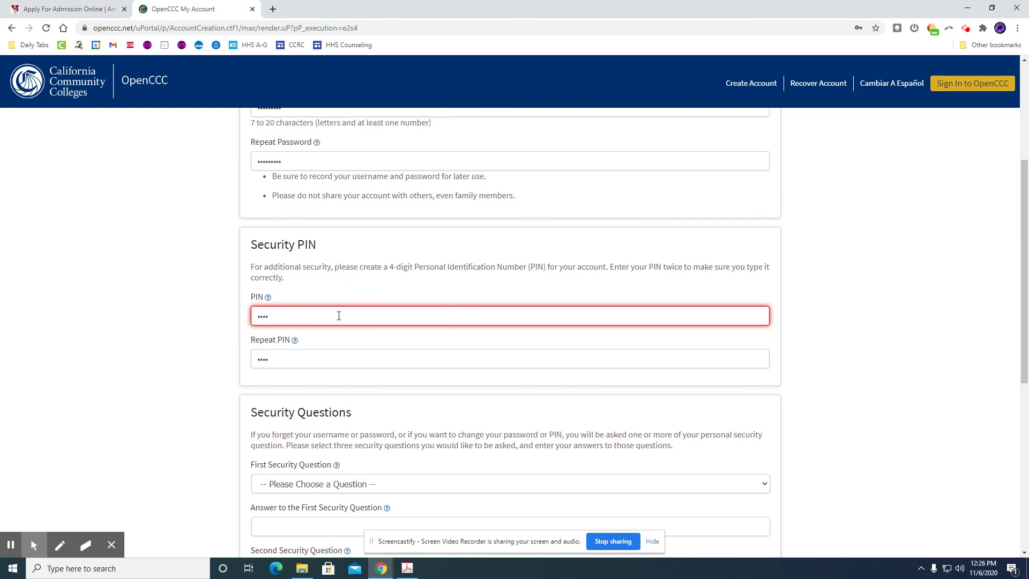
pyautogui.scroll(-3, 296, 320)
# Check the security question list, then tick the reCAPTCHA "I'm not a robot" box
pyautogui.click(298, 324)
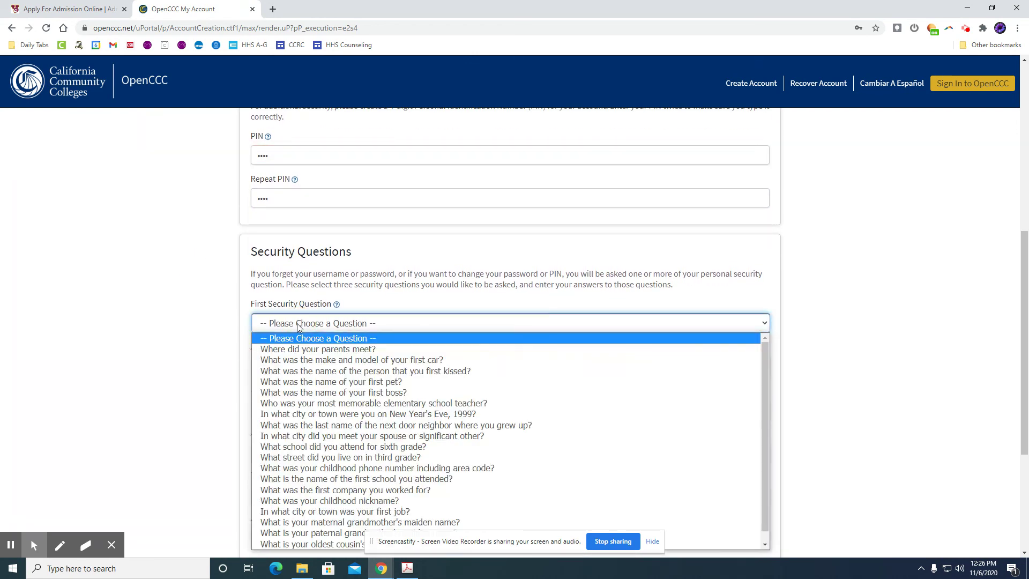
pyautogui.scroll(-1, 322, 316)
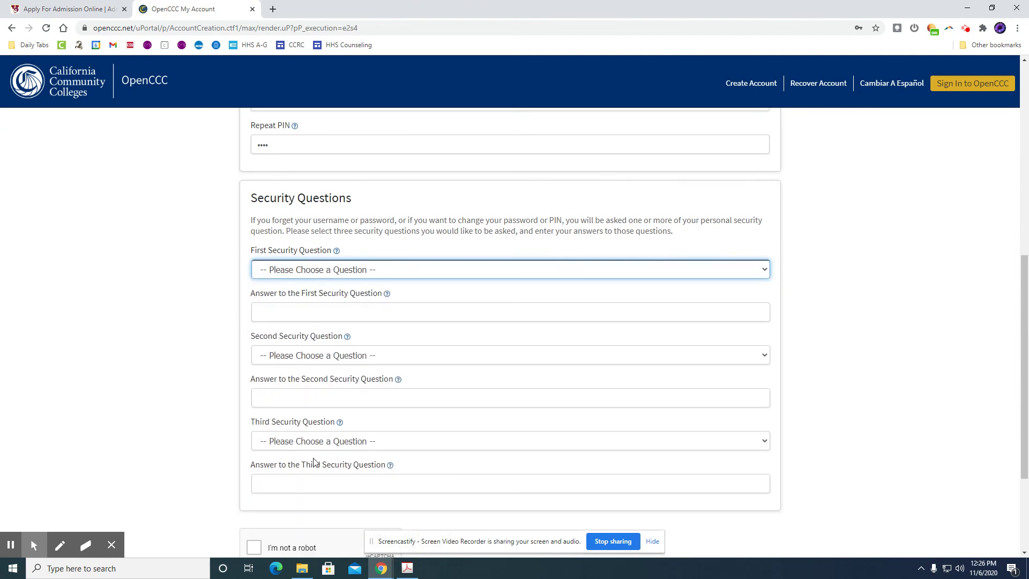
pyautogui.scroll(-2, 318, 438)
pyautogui.scroll(1, 520, 366)
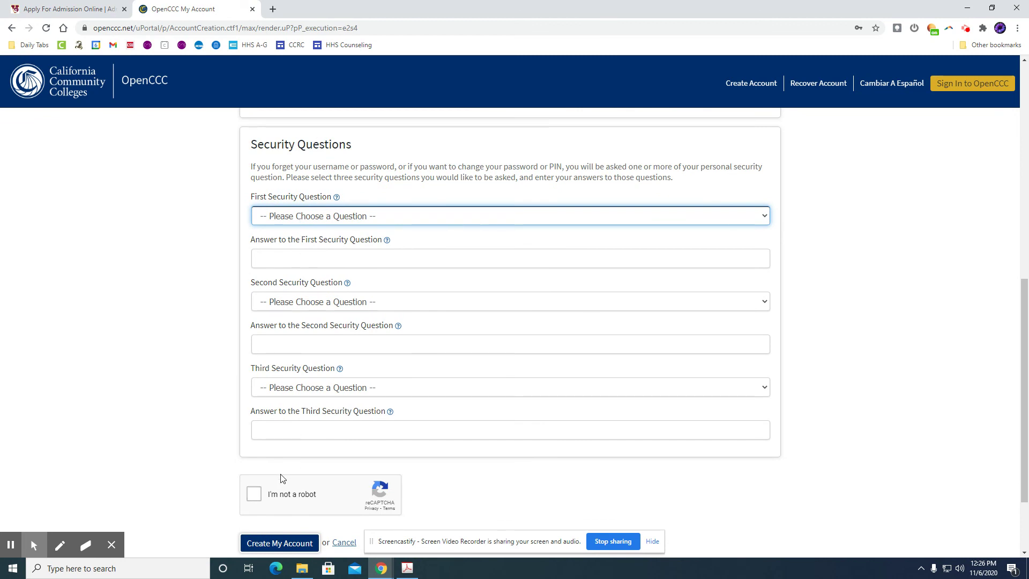
pyautogui.scroll(-1, 280, 477)
pyautogui.click(258, 441)
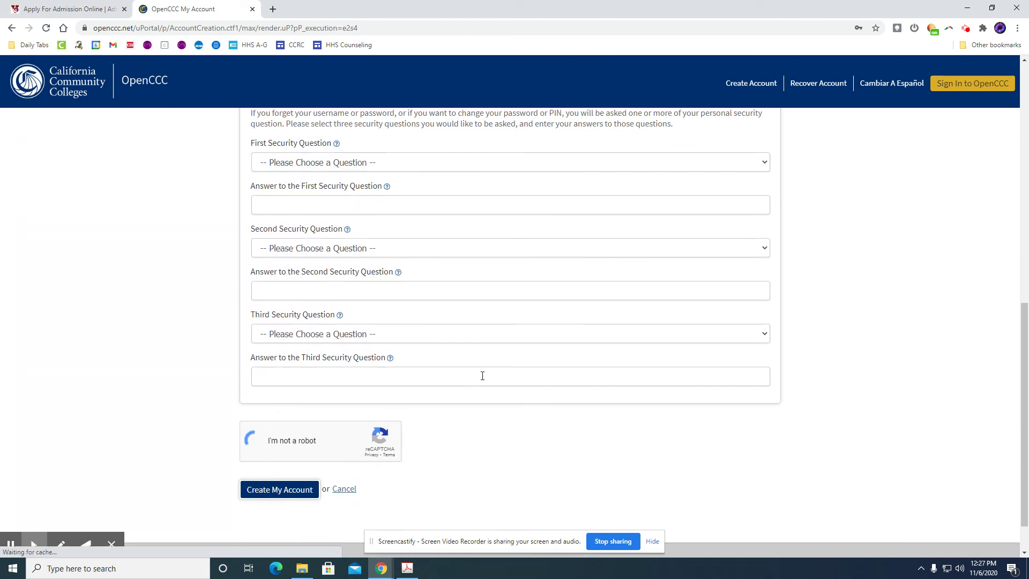